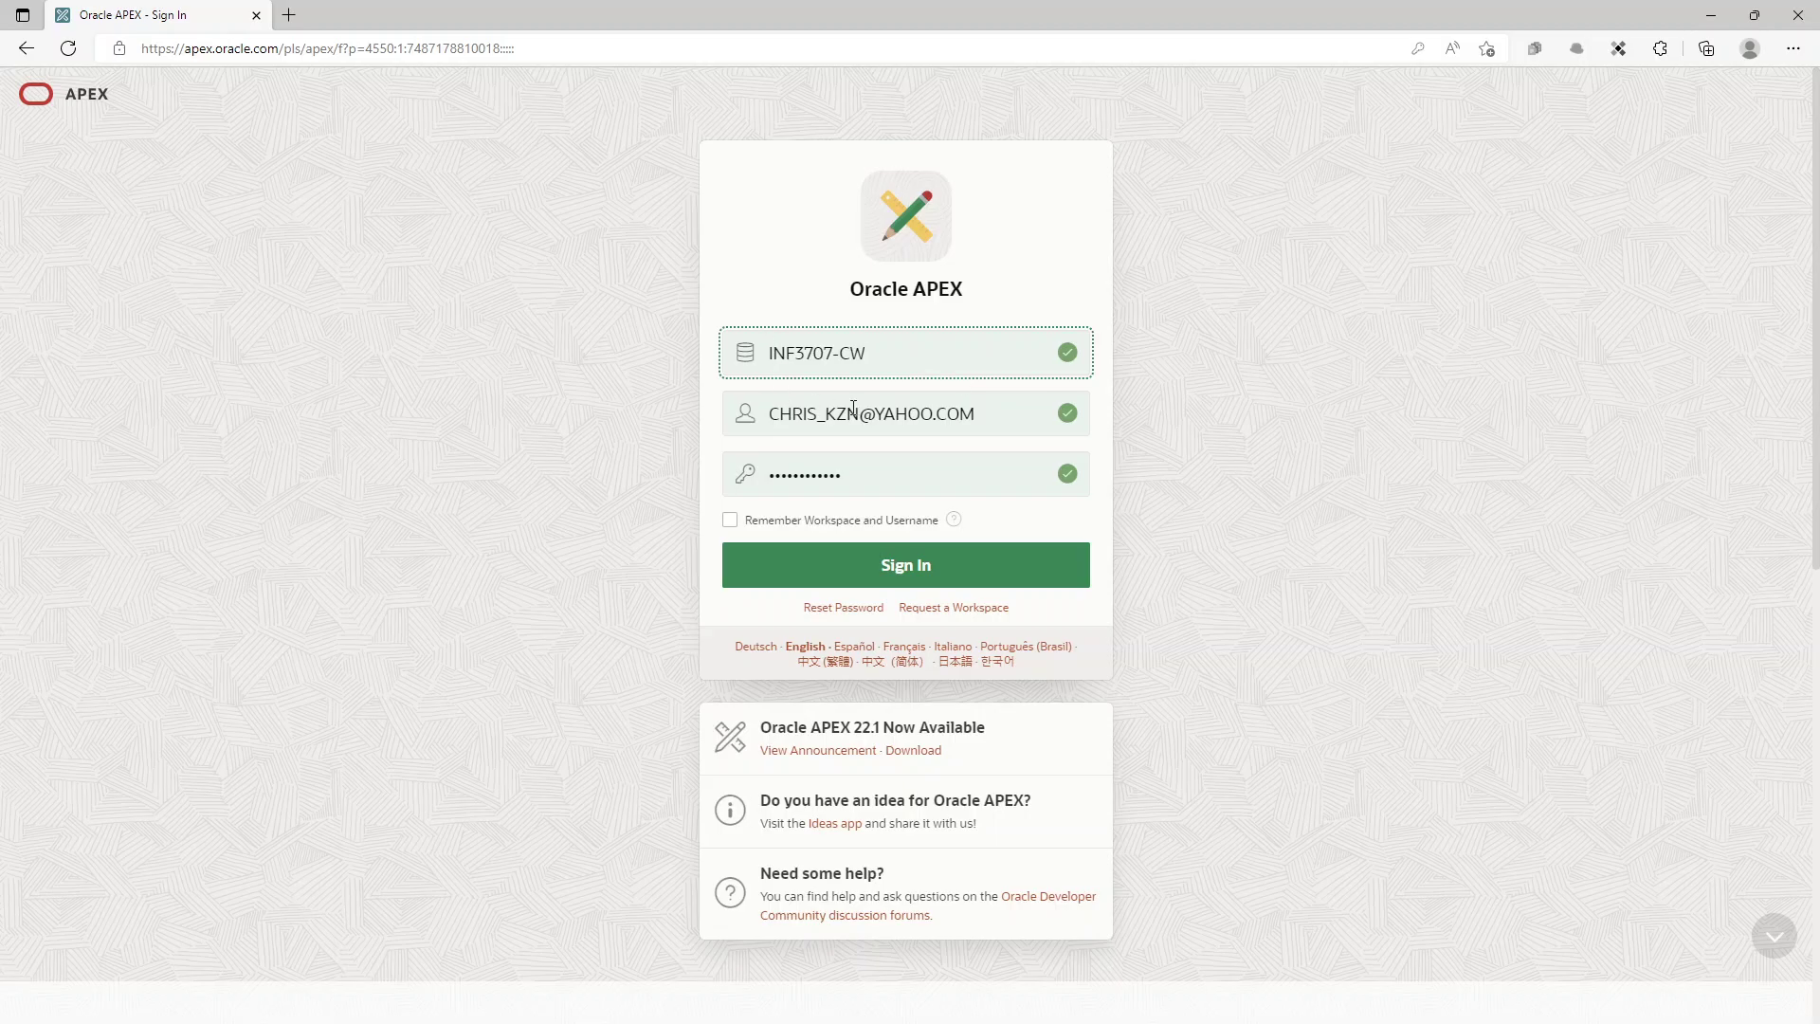
Step: Sign in and open the Object Browser, showing only HTMLDB_PLAN_TABLE, then reopen the SQL Workshop menu
left_click(926, 571)
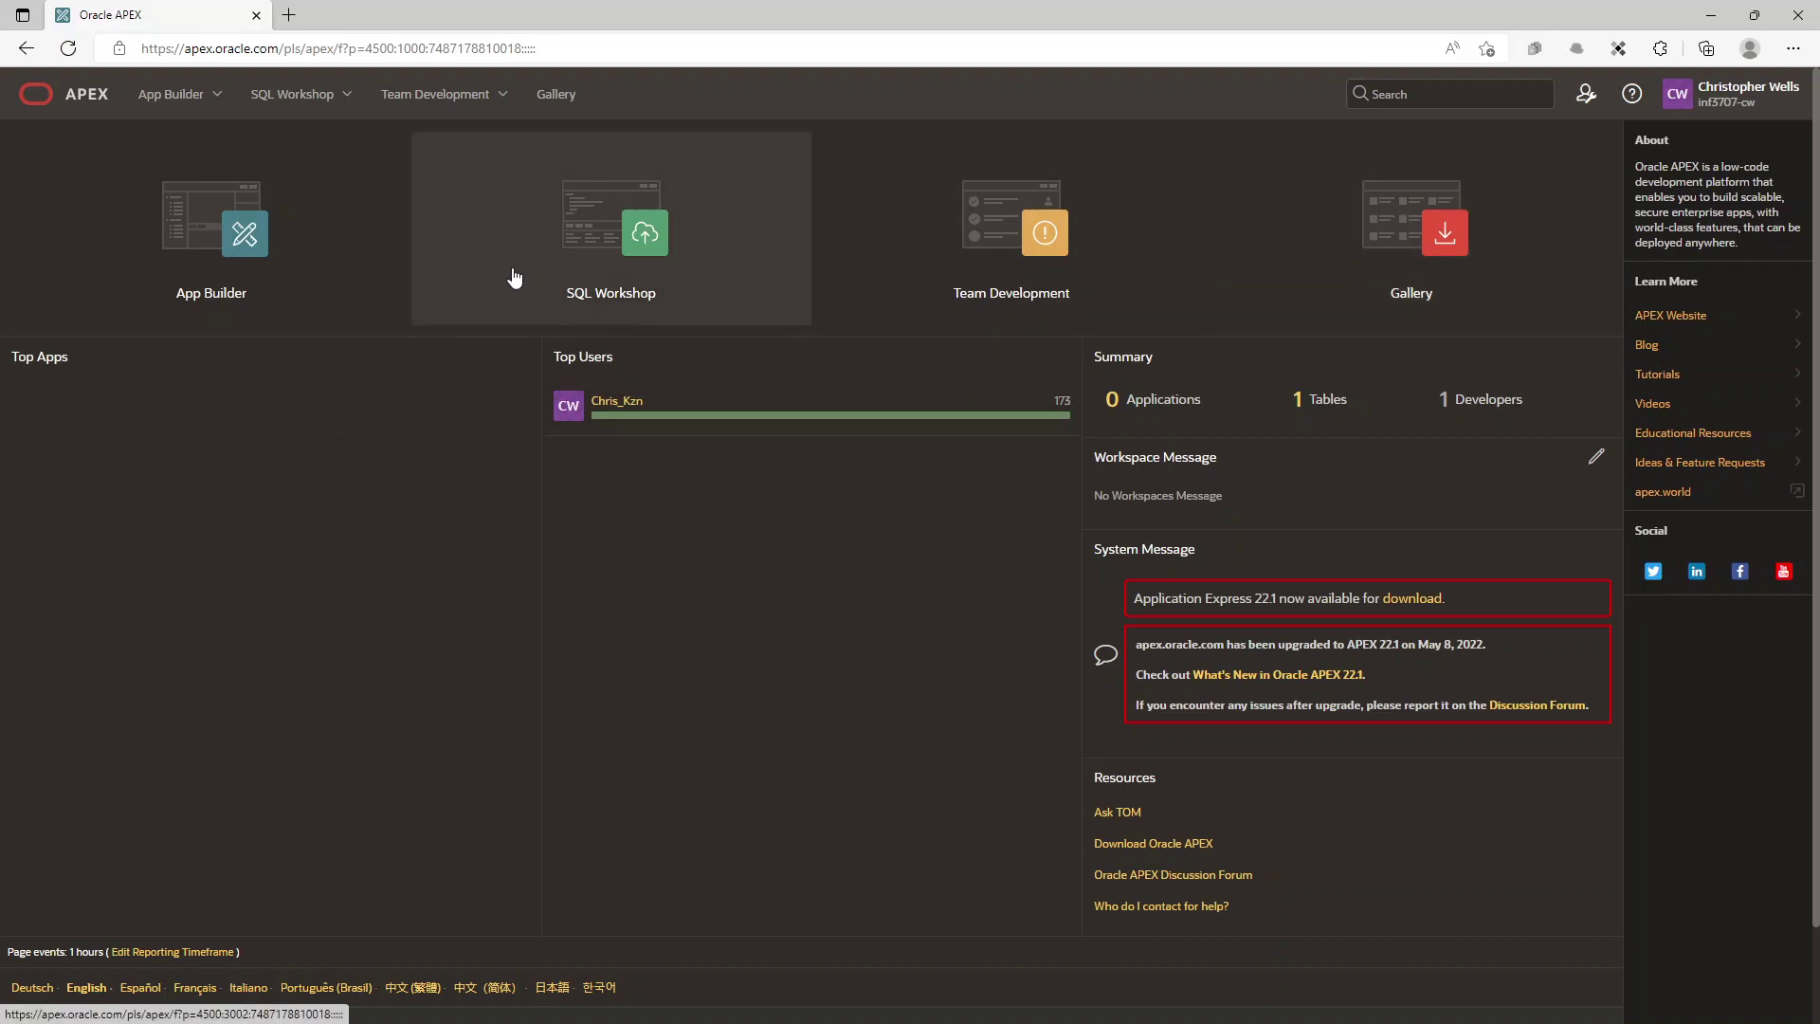
left_click(344, 98)
left_click(309, 144)
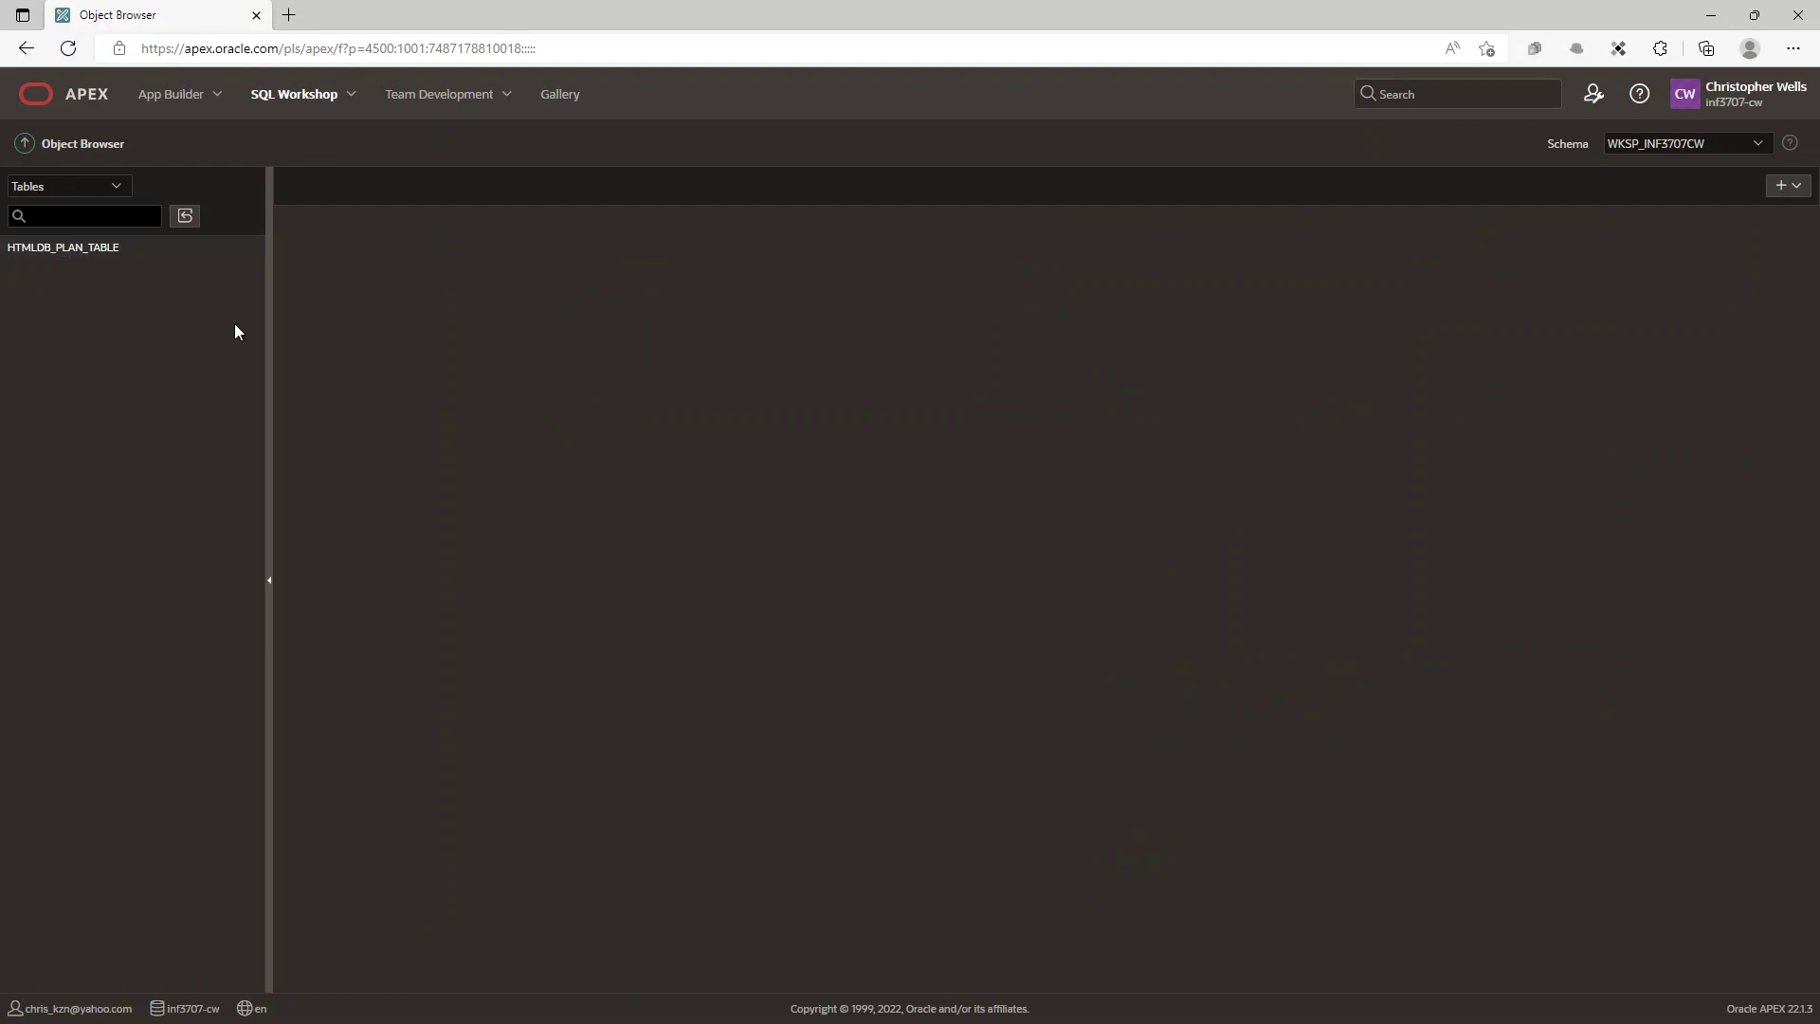
left_click(351, 105)
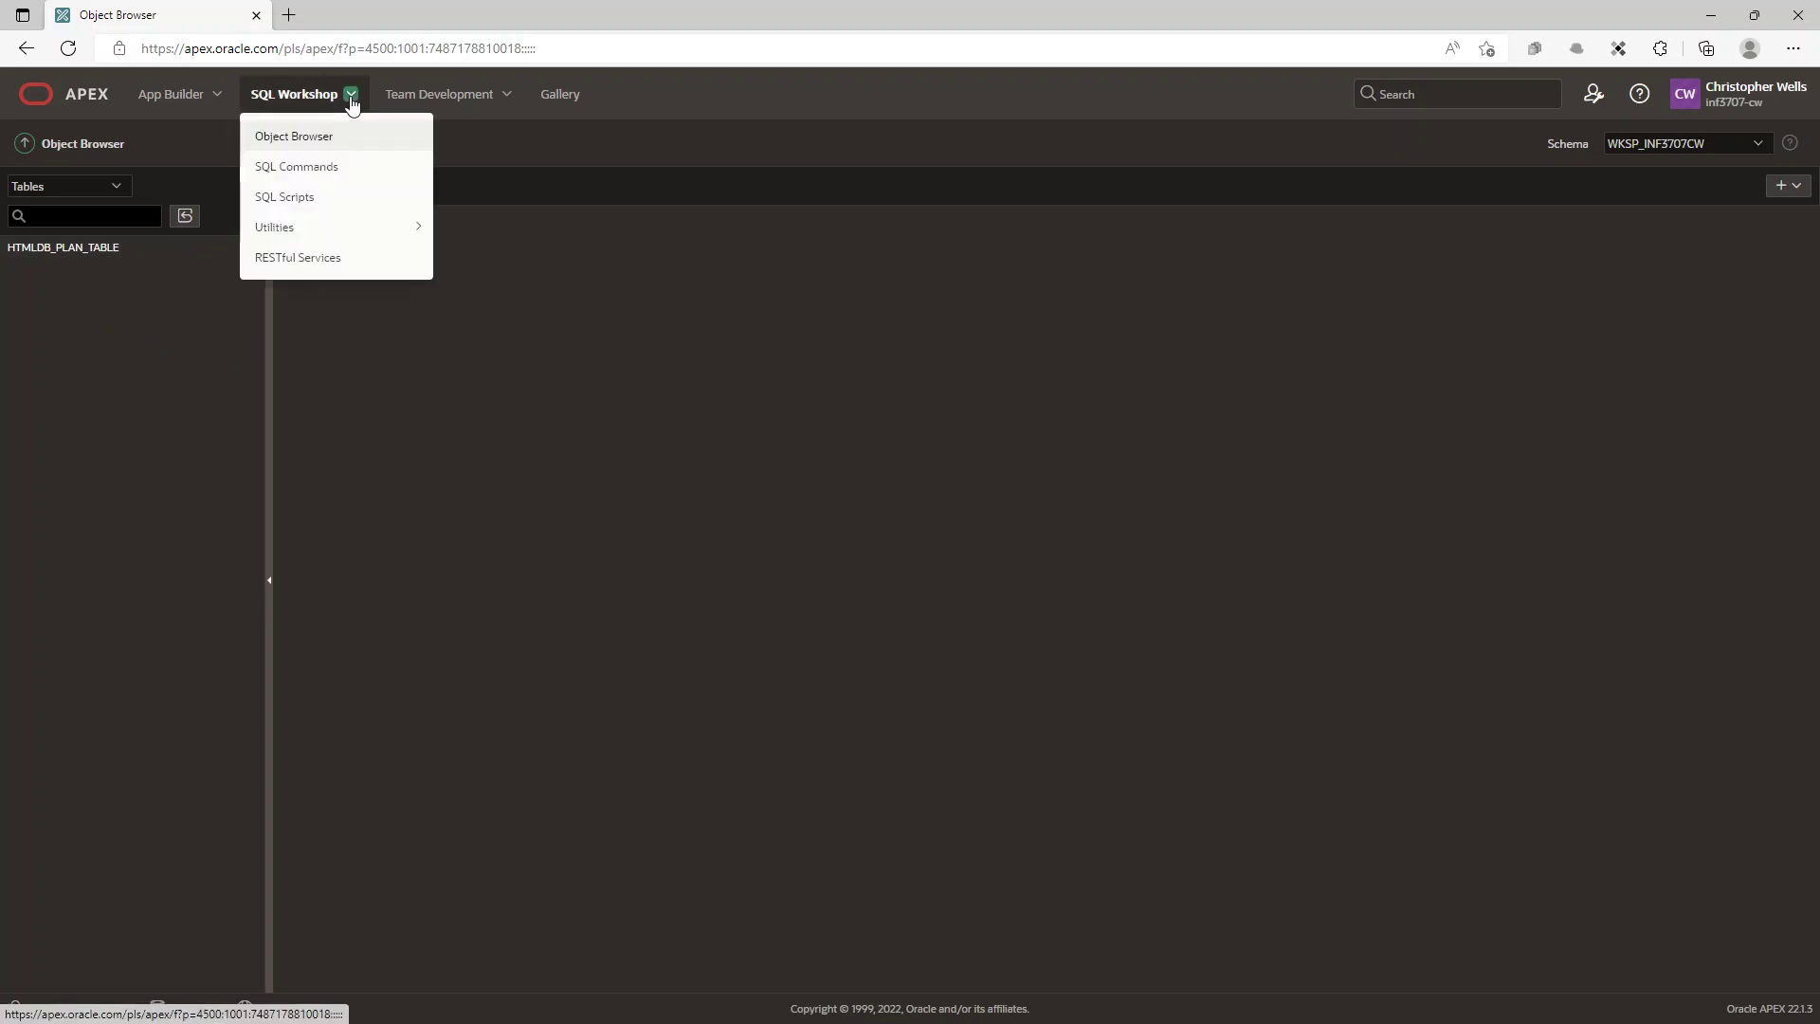
Step: Go to SQL Scripts and open the Upload Script dialog
left_click(304, 200)
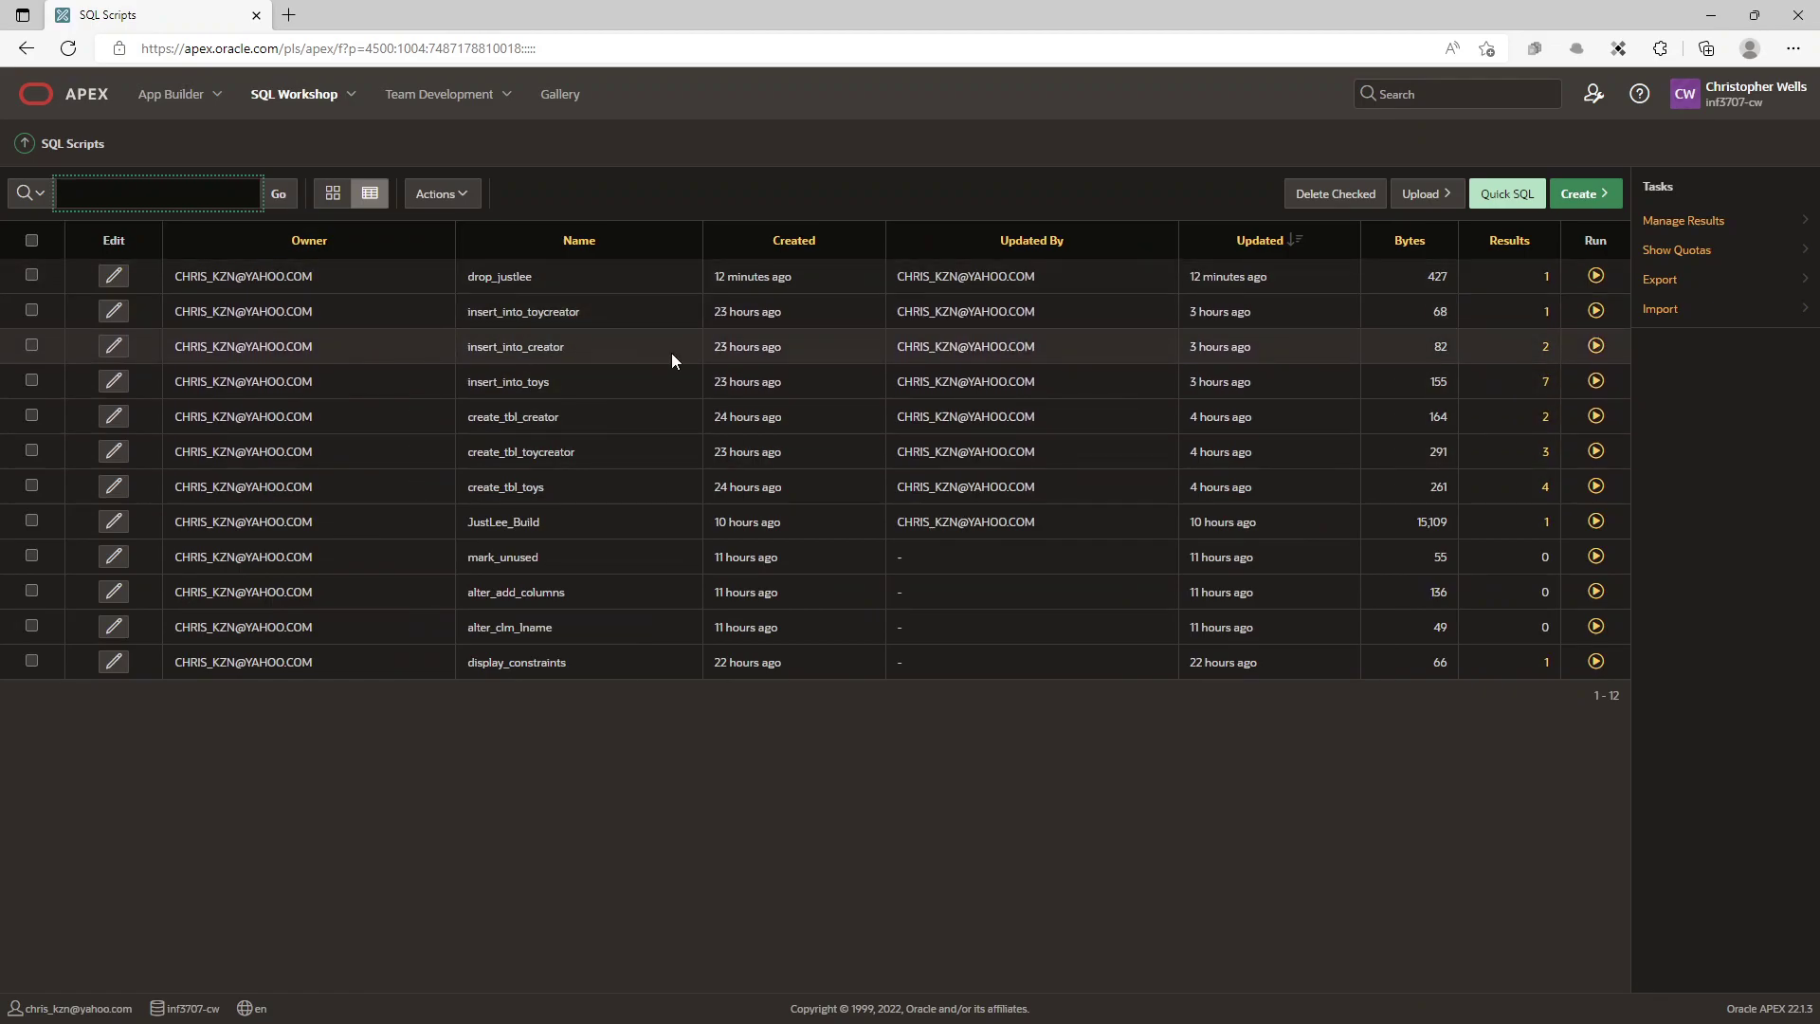
left_click(1433, 196)
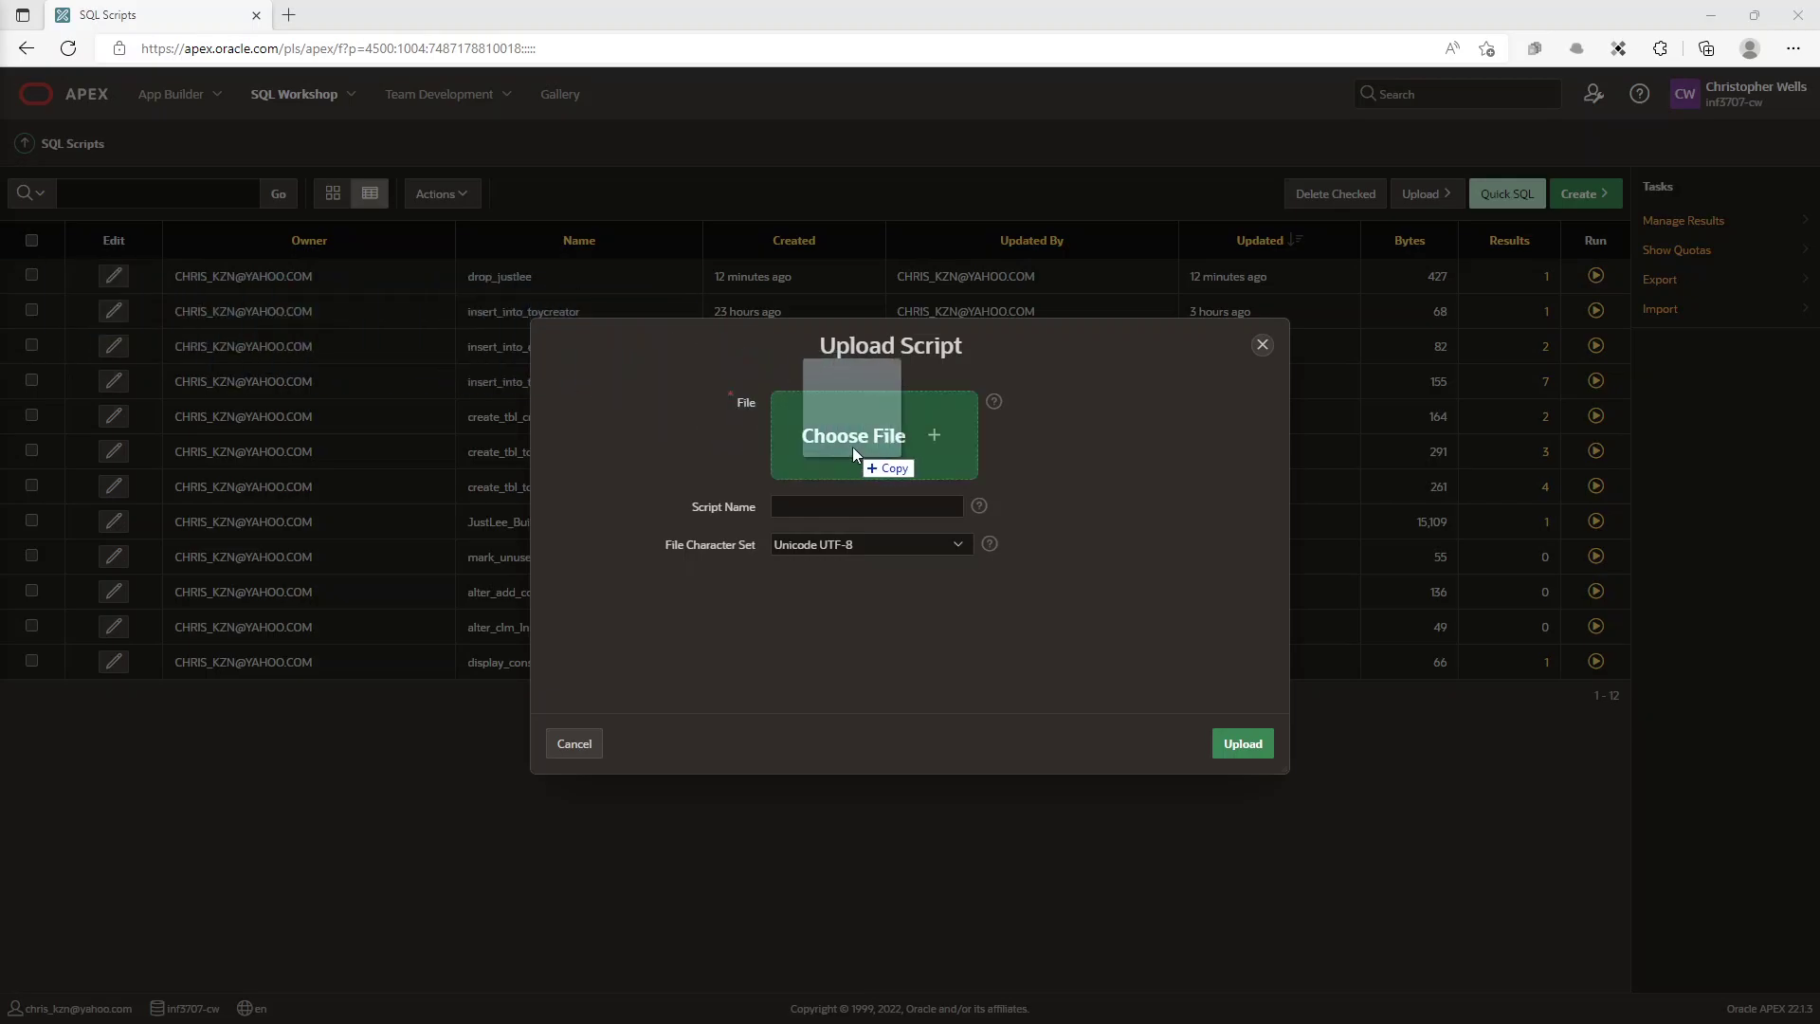
Step: Upload JLDB_Build.sql under the script name JustLee_Build
left_click_drag(397, 365, 848, 446)
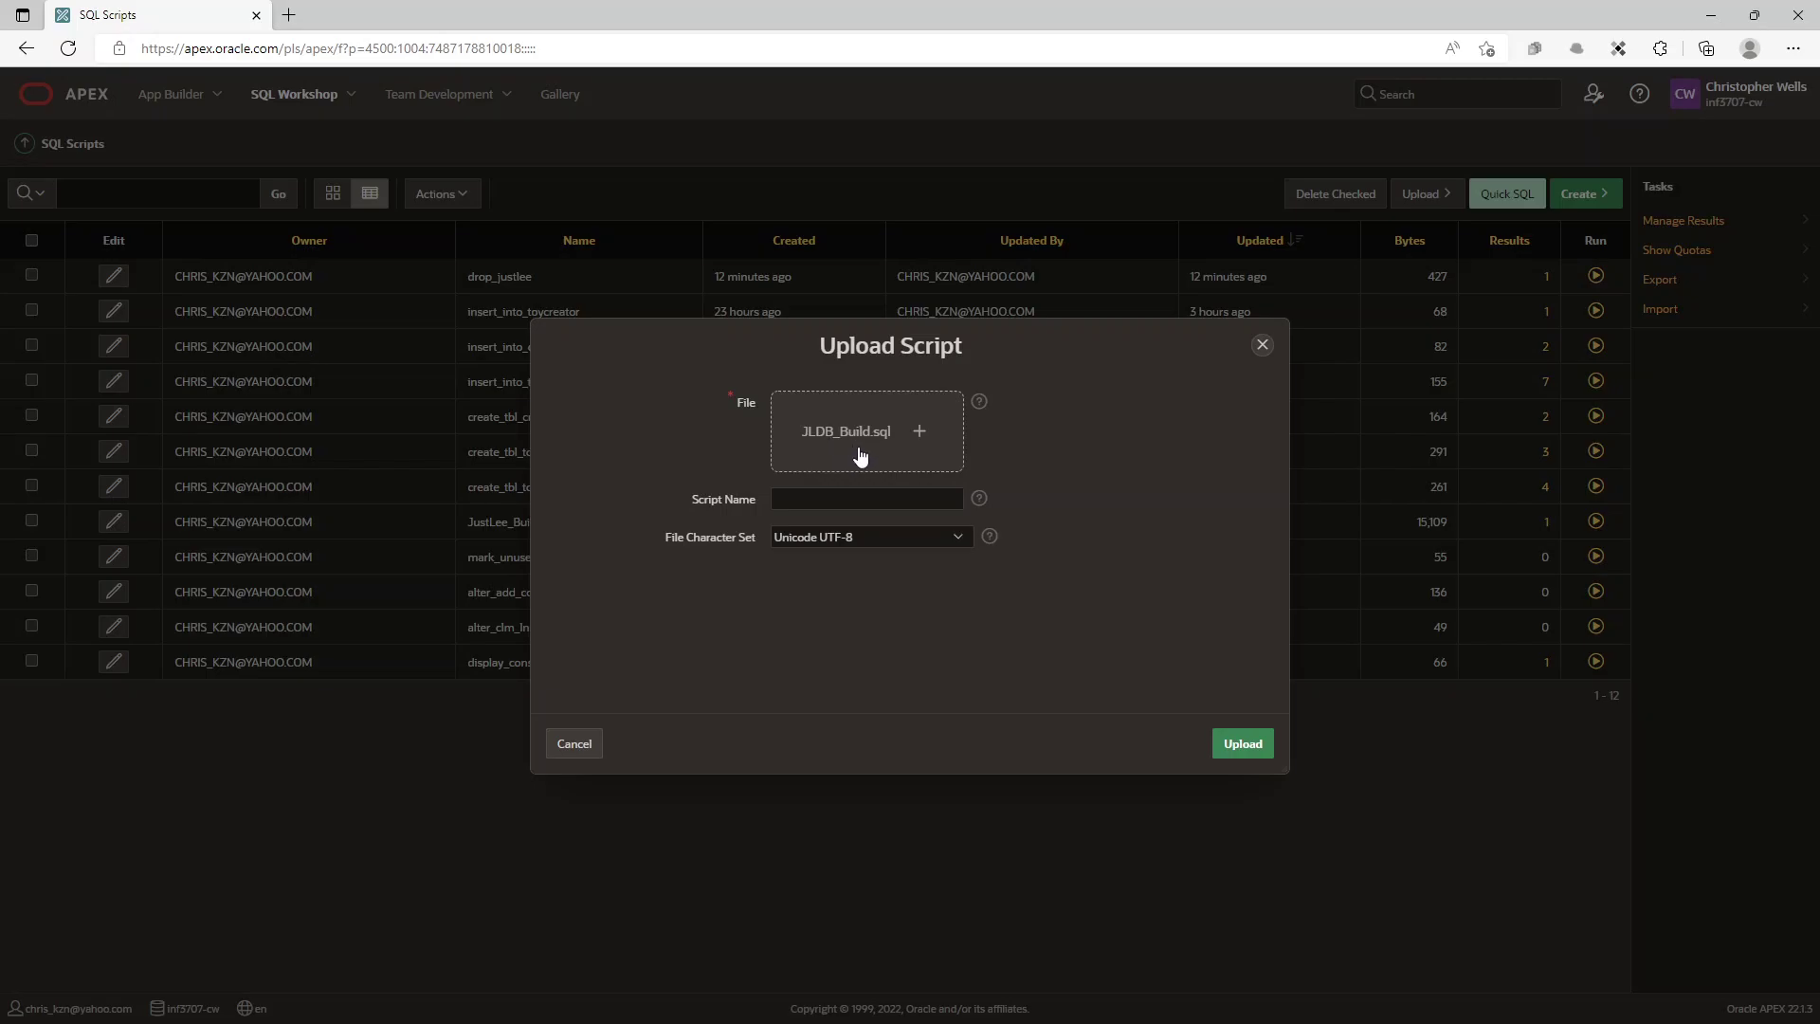
left_click(818, 496)
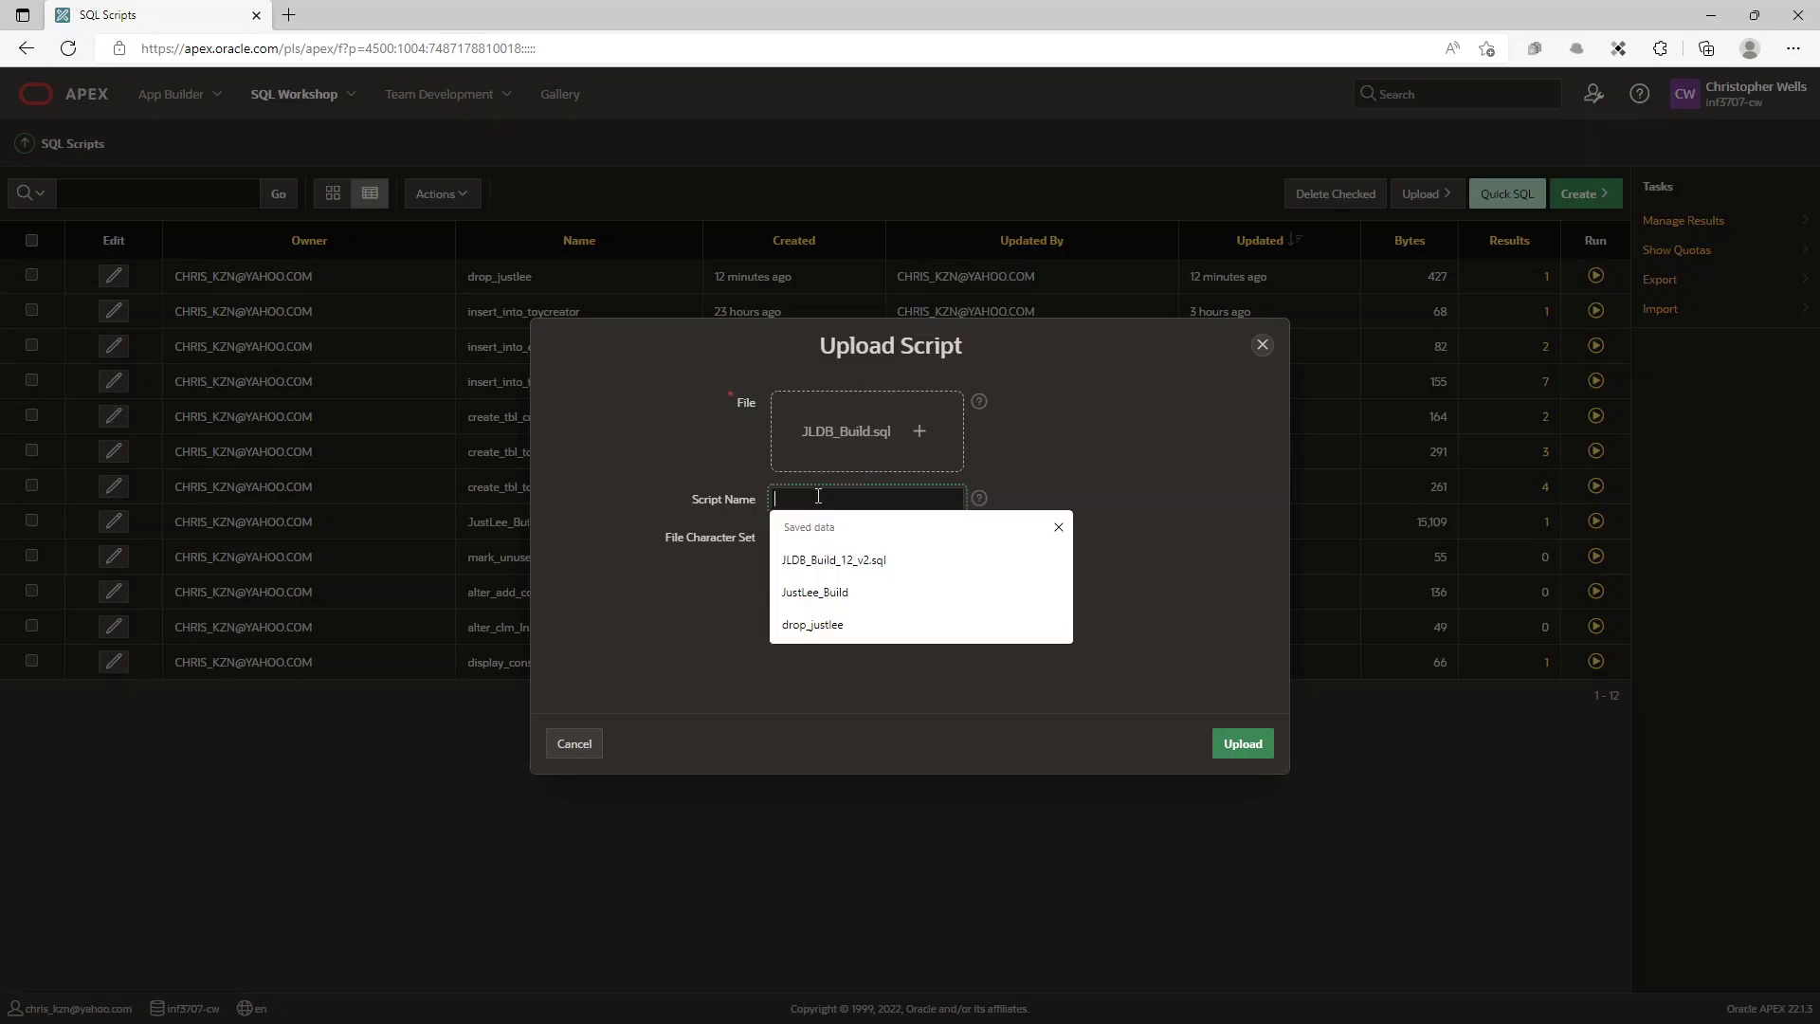
left_click(821, 600)
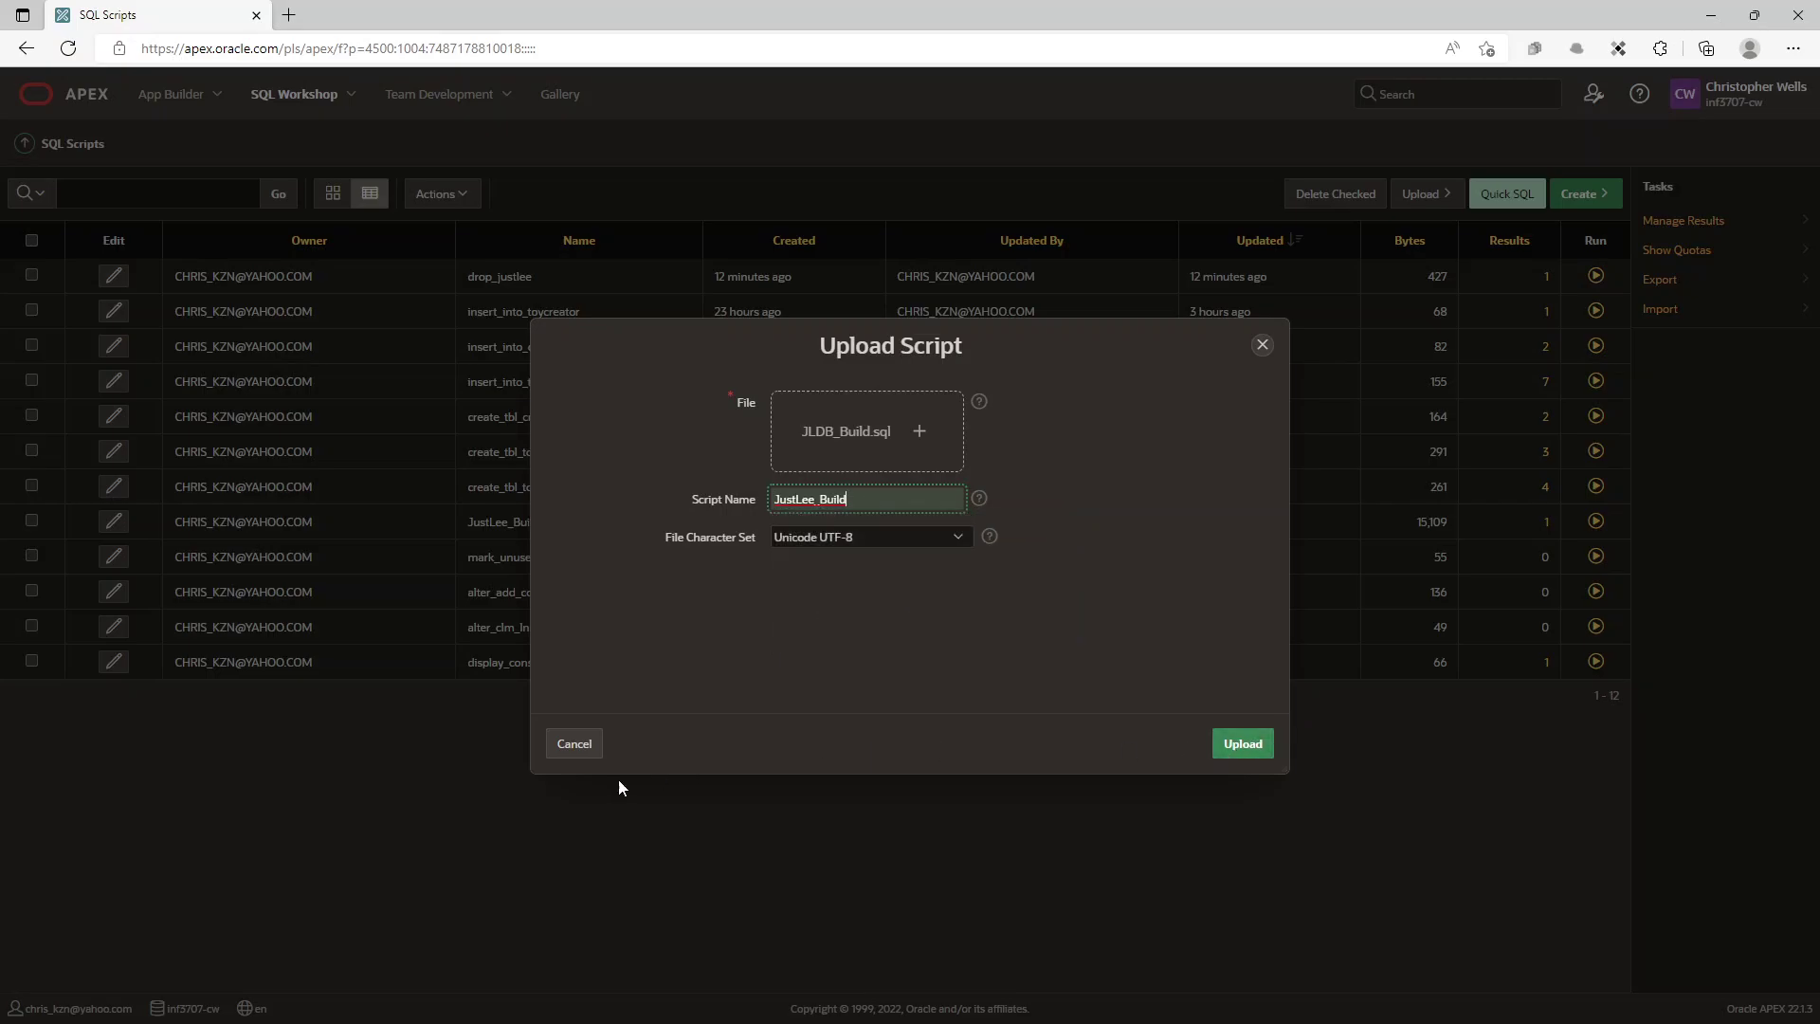
left_click(575, 744)
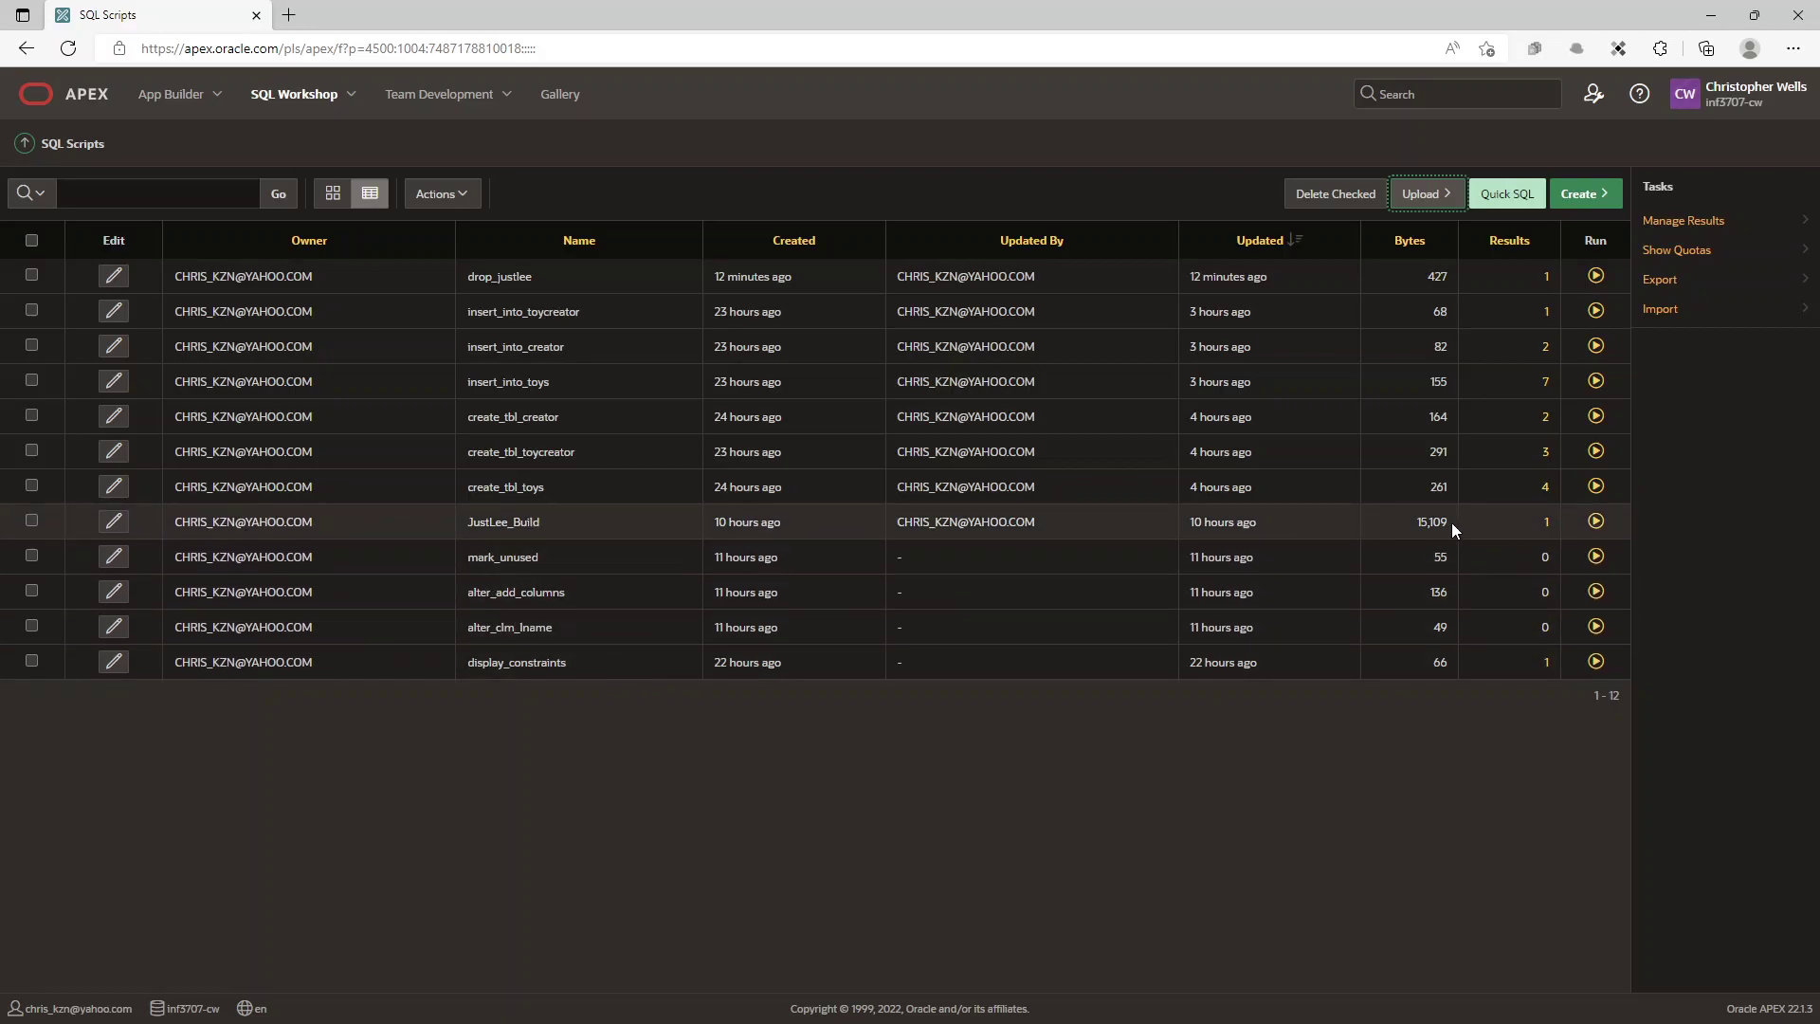
Step: Open JustLee_Build in the Script Editor and run it to reach the 141-statement confirmation
left_click(123, 532)
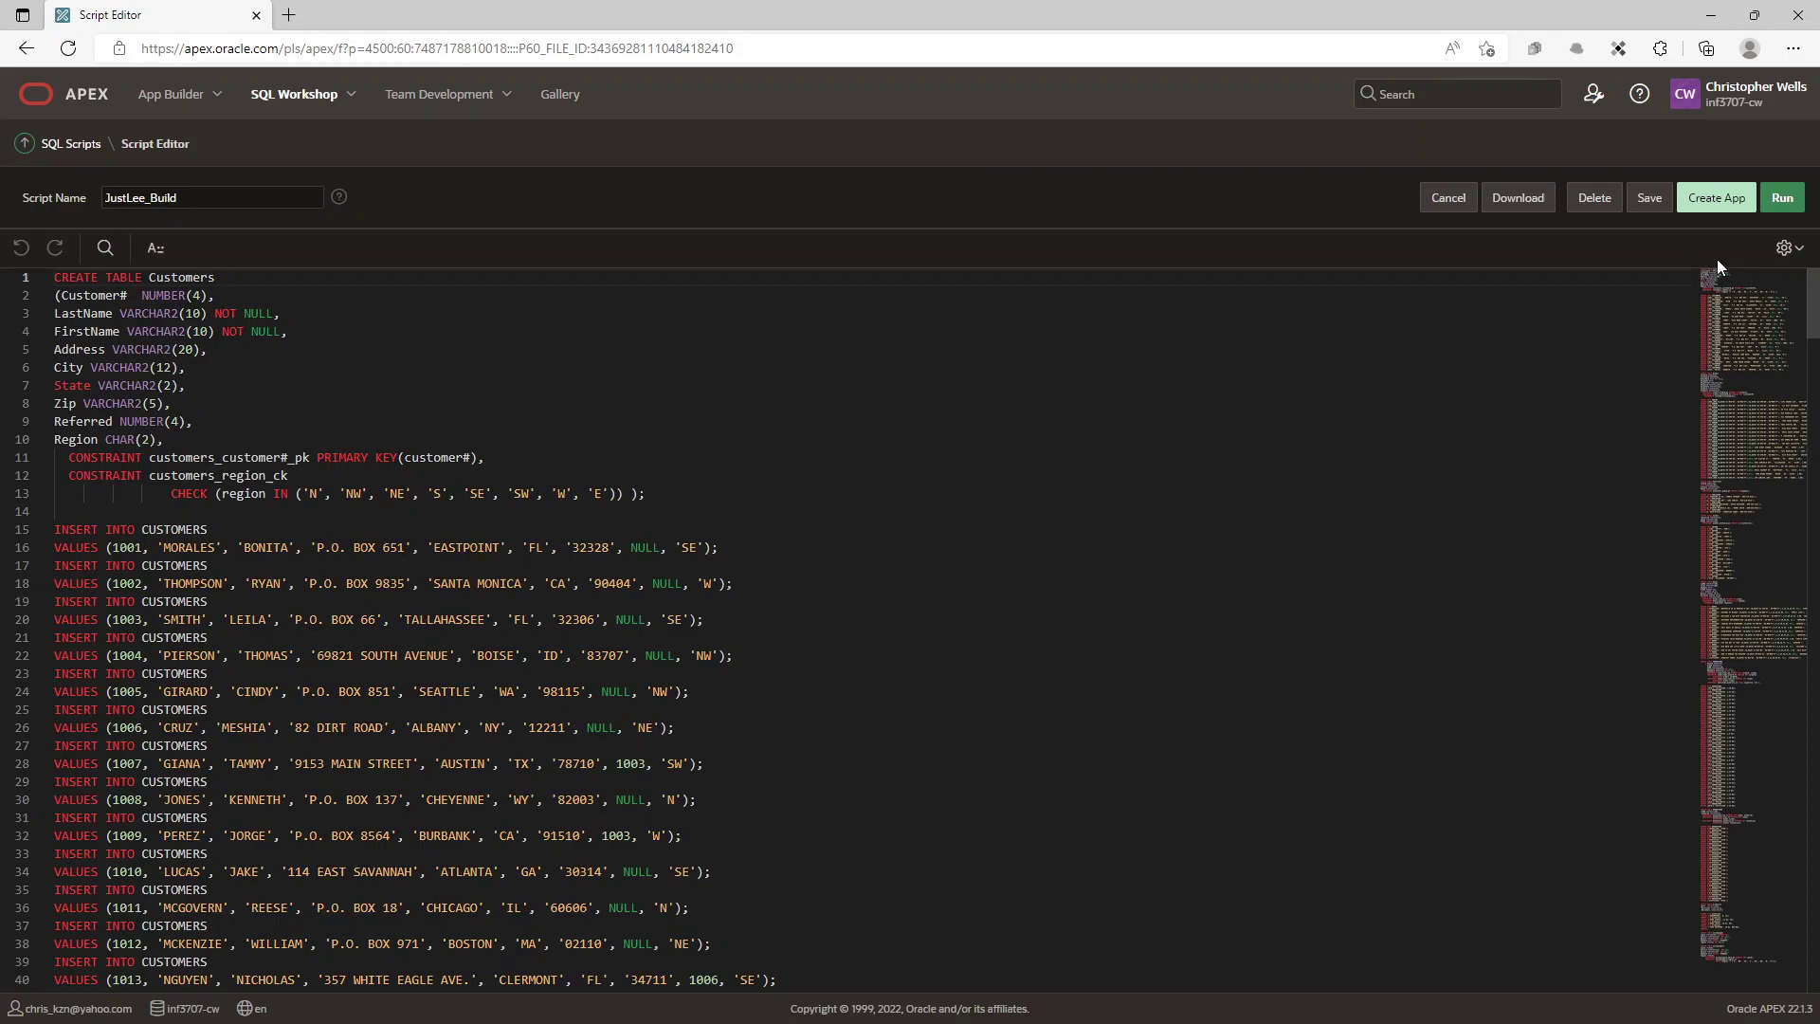
left_click(1781, 199)
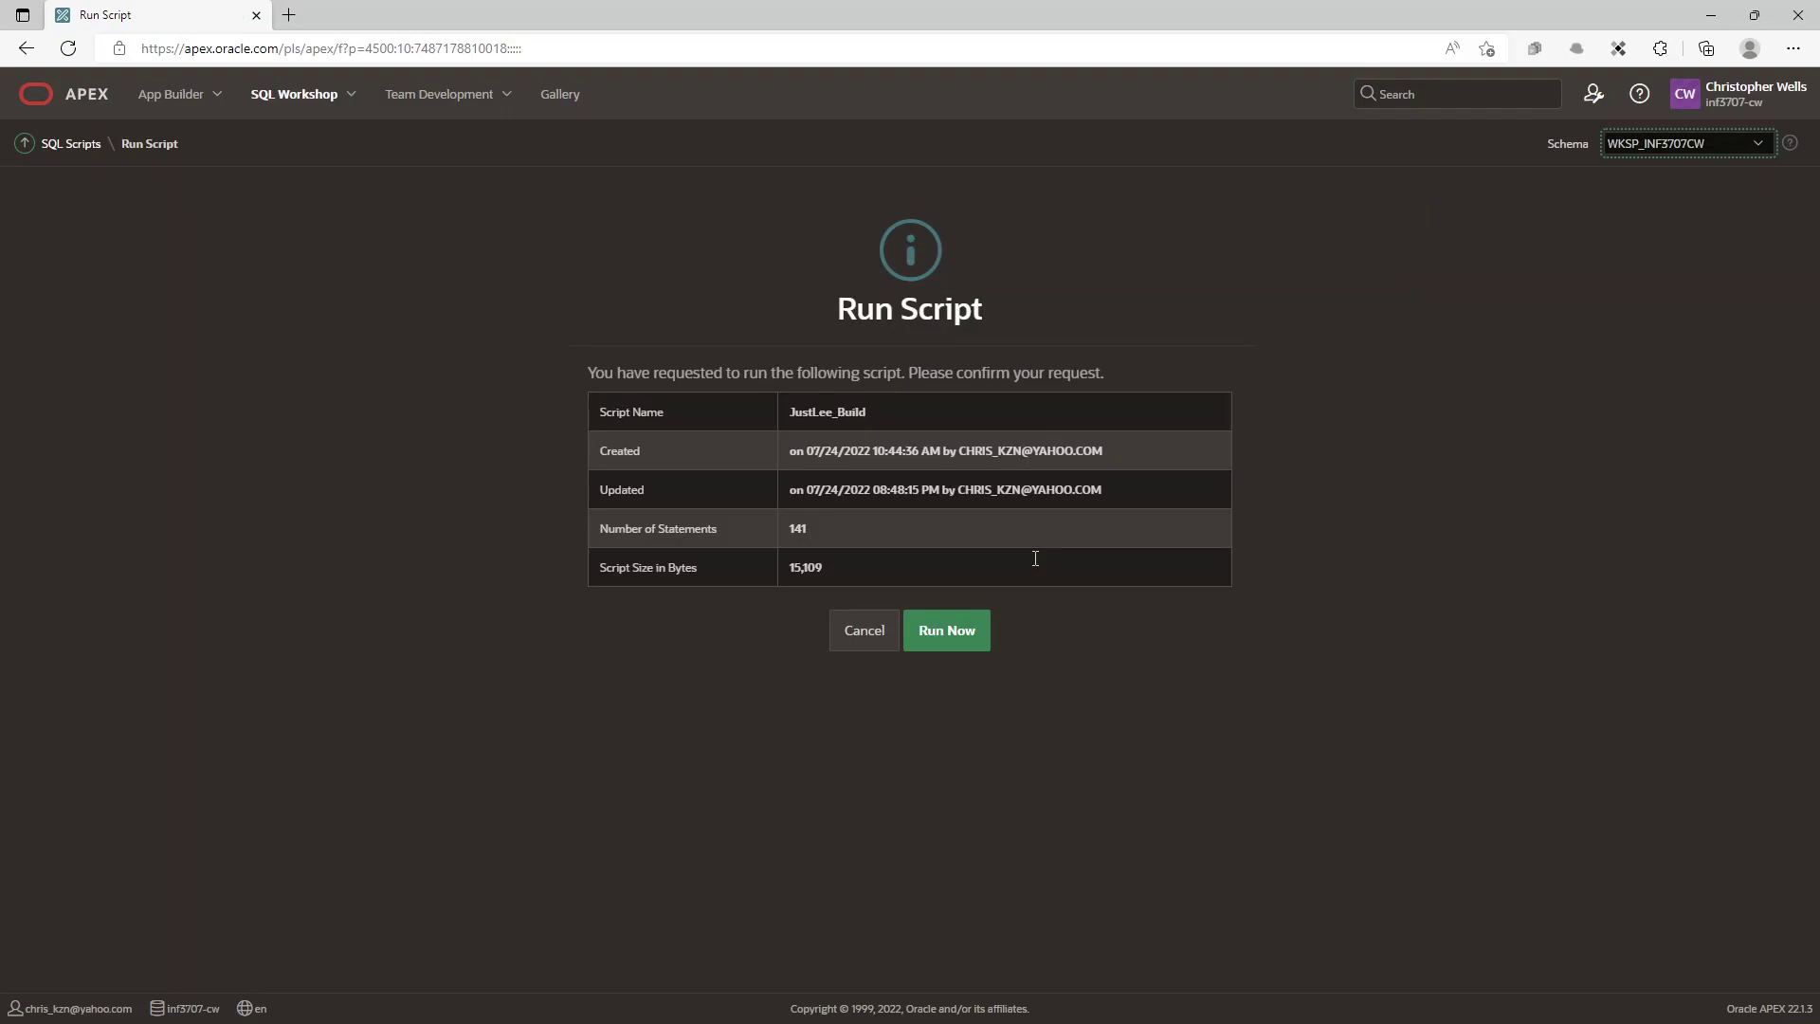
Step: Confirm the run so all 141 JustLee_Build statements execute with zero errors
left_click(945, 636)
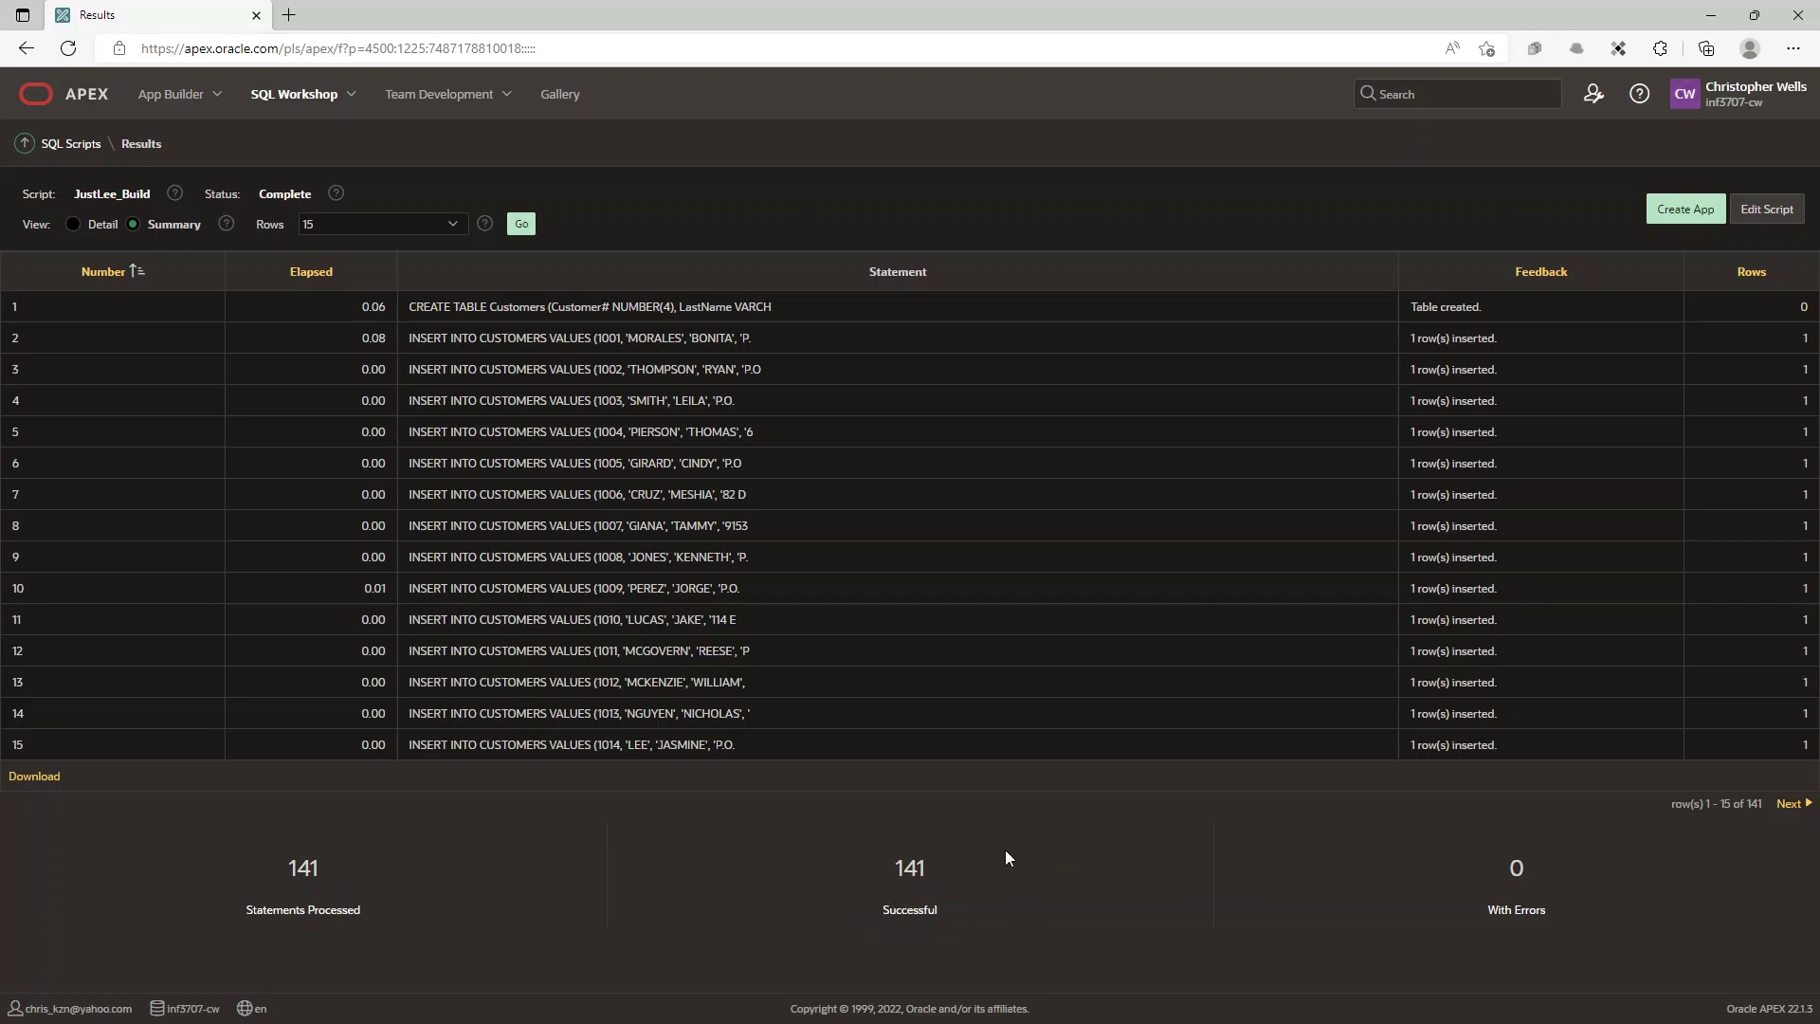
Step: Reopen the Object Browser from the SQL Workshop menu to view the new tables
left_click(350, 95)
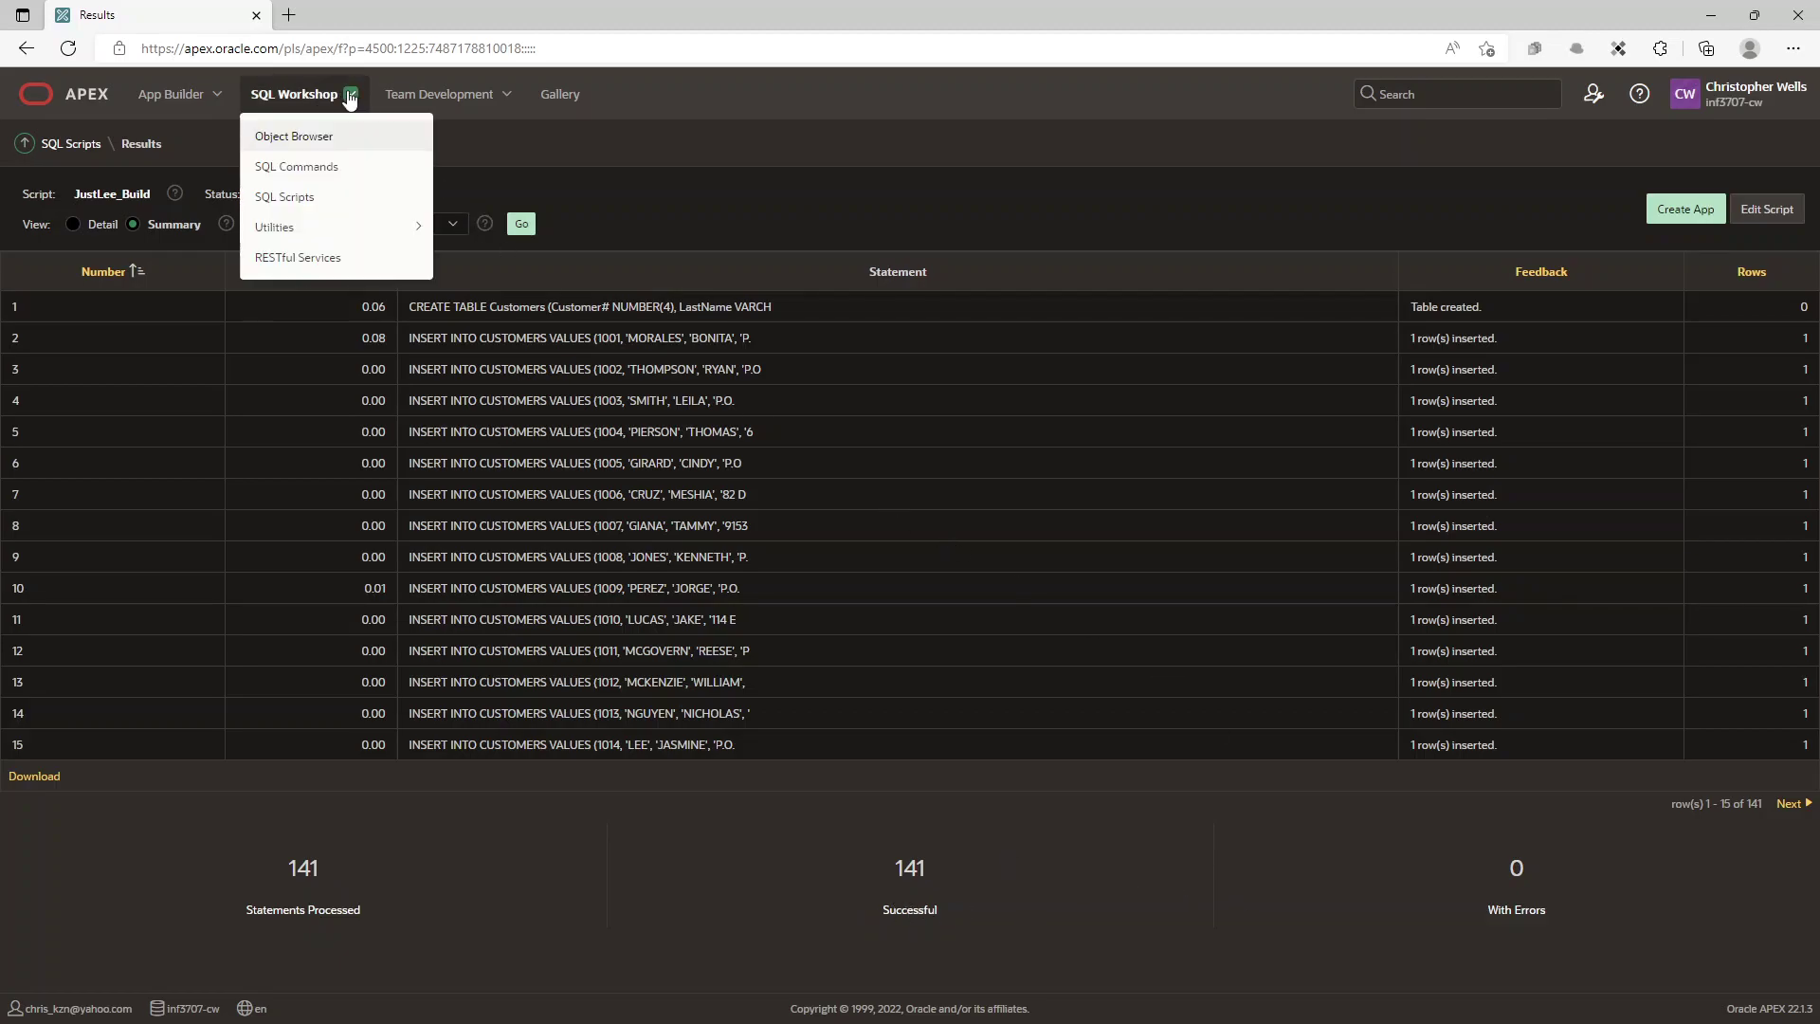
left_click(311, 148)
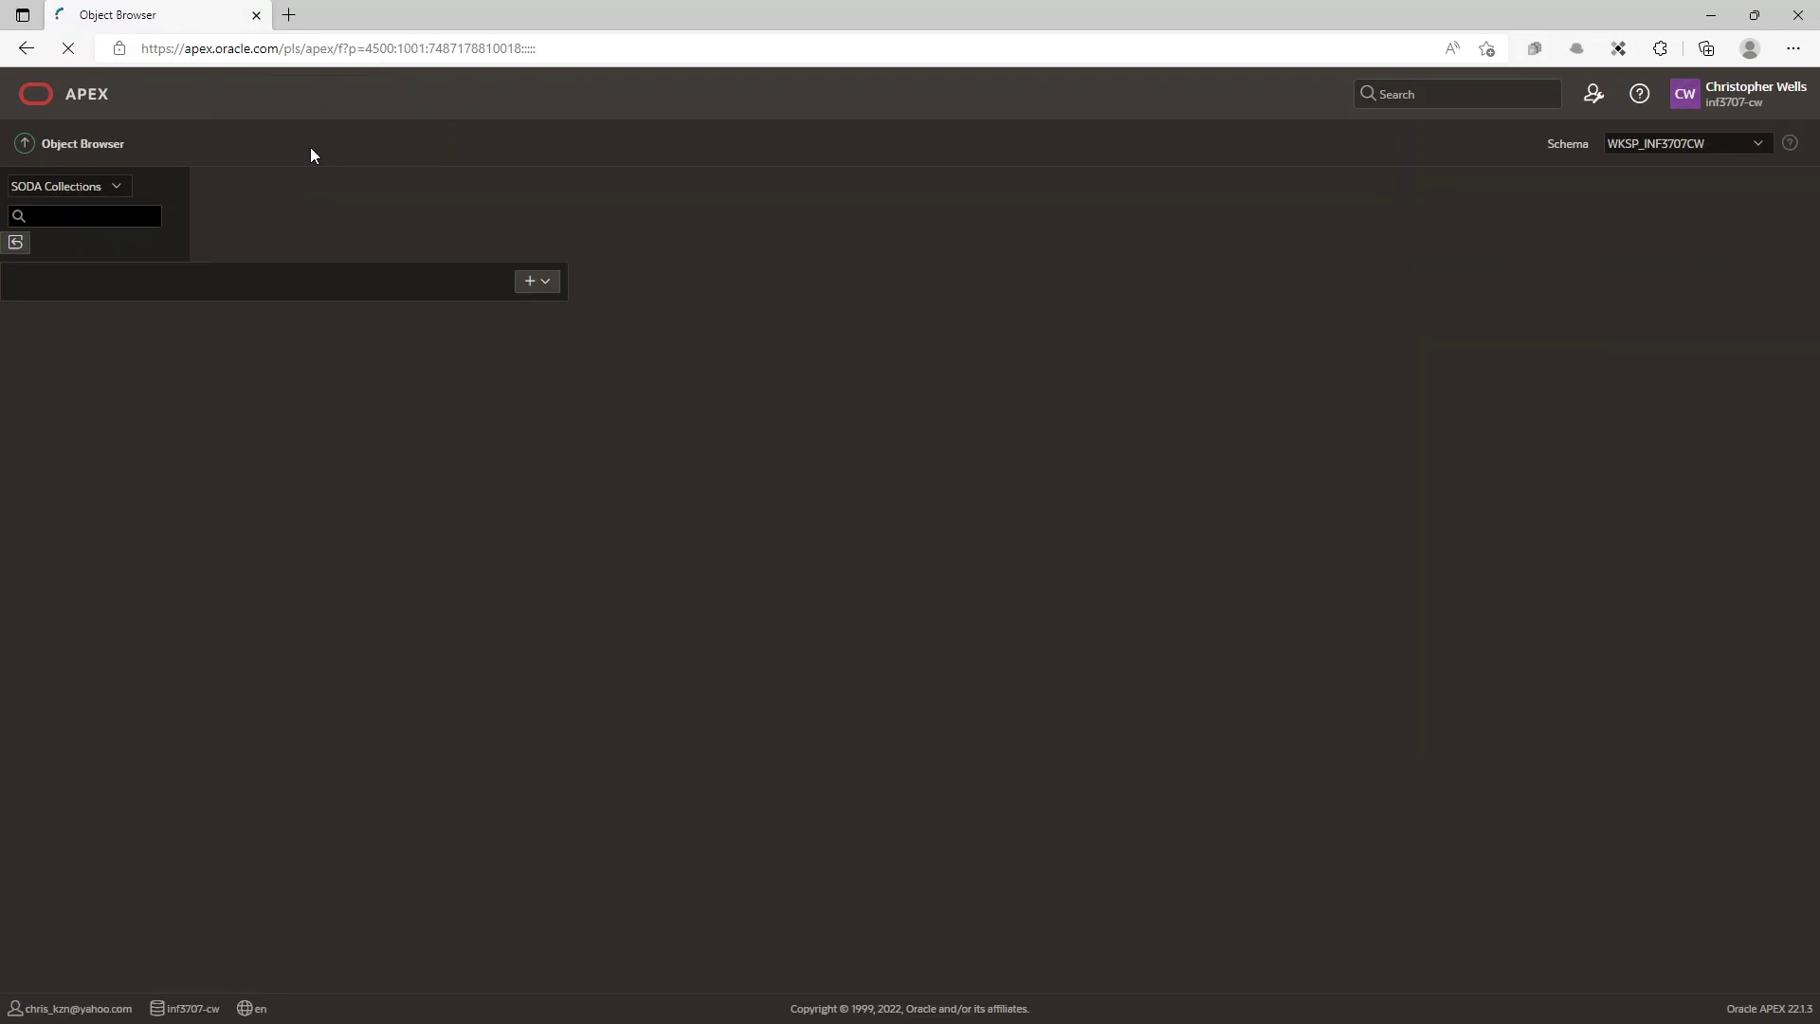